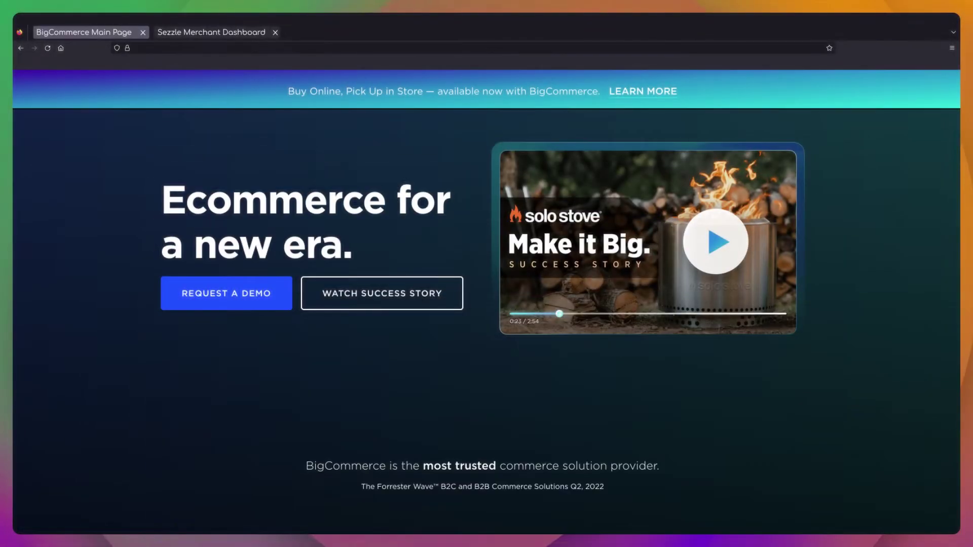
Log in to the Sezzle website as a merchant to reach the dashboard checklist
{"action": "left_click", "coordinate": [224, 33]}
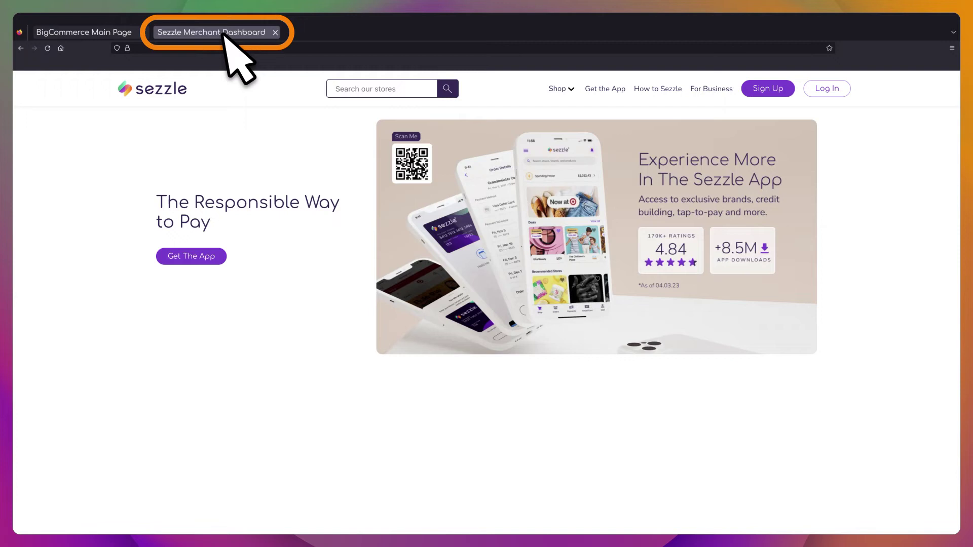
{"action": "left_click", "coordinate": [827, 89]}
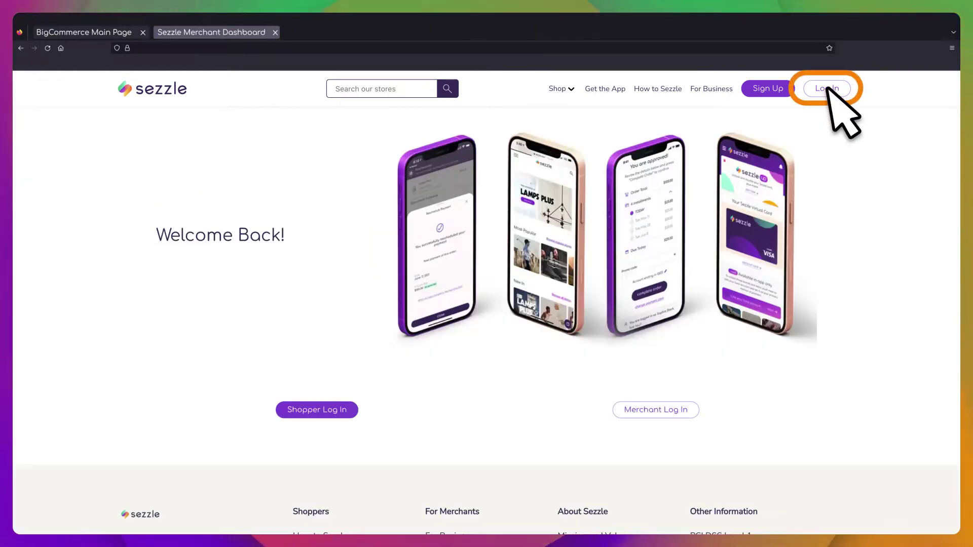
{"action": "left_click", "coordinate": [680, 409]}
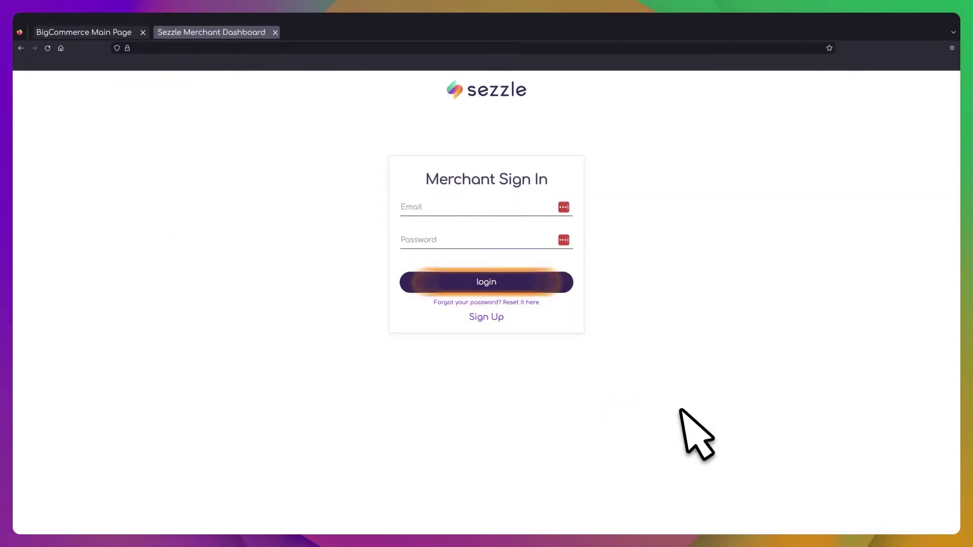
{"action": "left_click", "coordinate": [524, 282]}
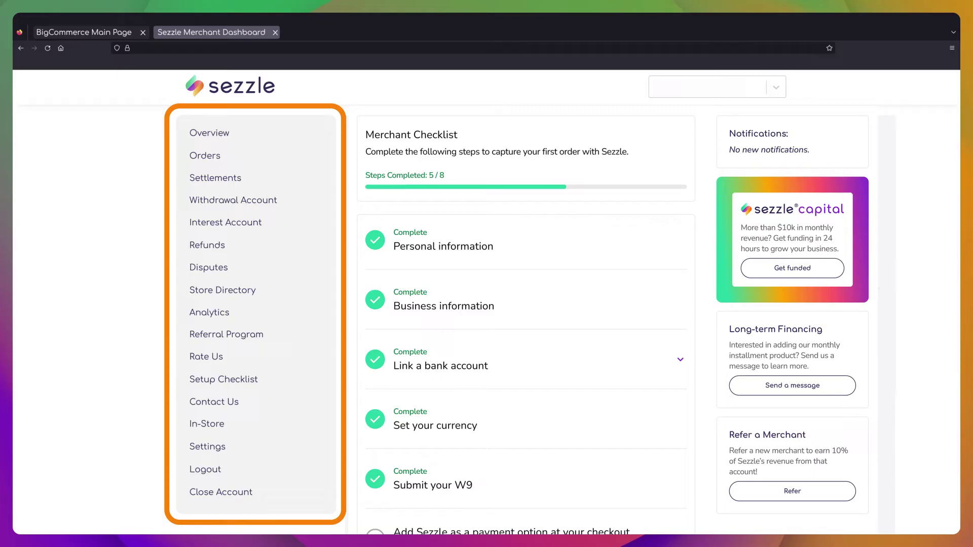
Open Settings > API Keys in Sezzle to show the public and private keys
{"action": "left_click", "coordinate": [249, 446]}
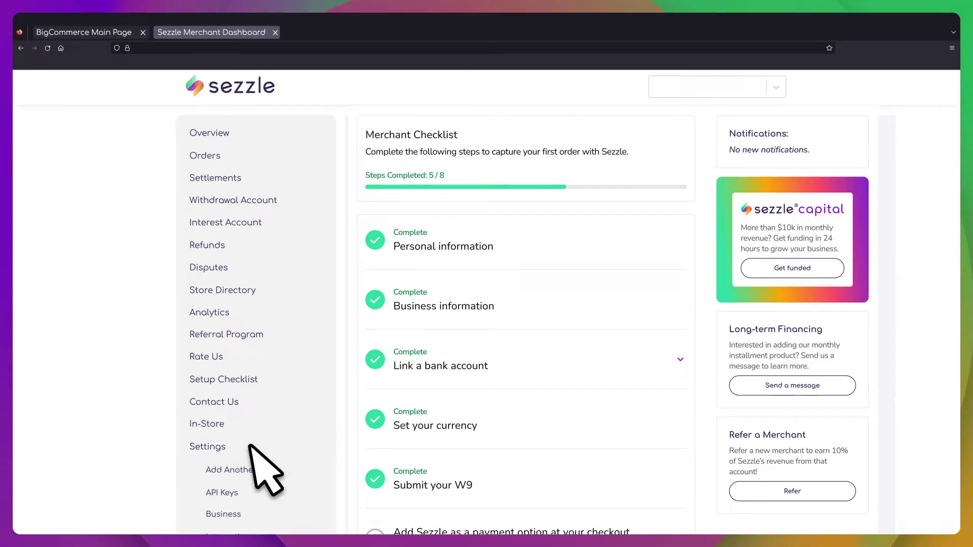
{"action": "left_click", "coordinate": [262, 492]}
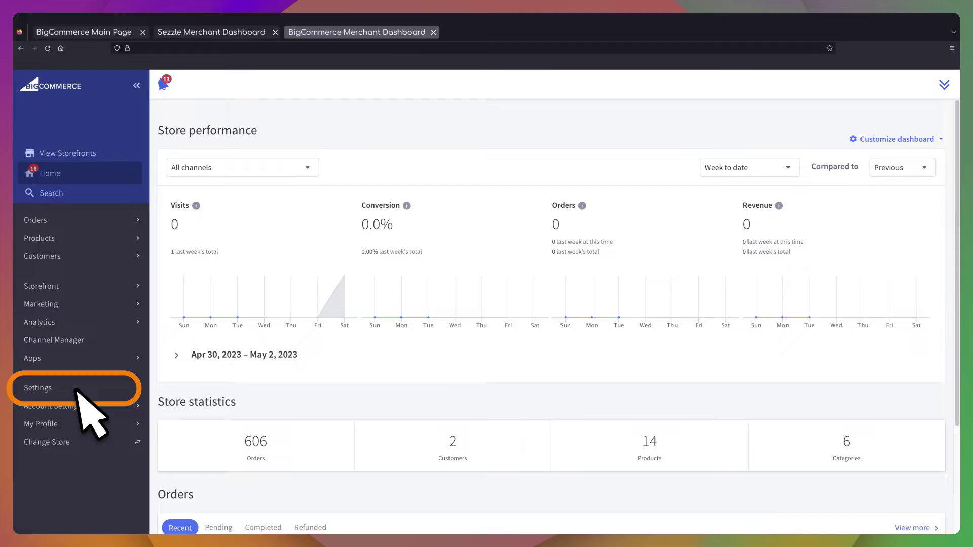
Go to the BigCommerce store Settings and open the Payments settings
{"action": "left_click", "coordinate": [76, 389]}
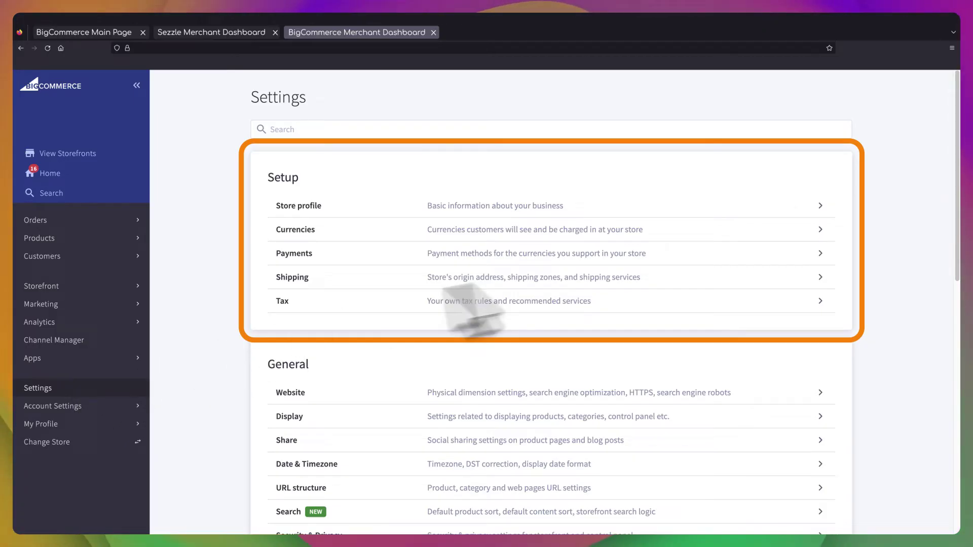
{"action": "left_click", "coordinate": [820, 253]}
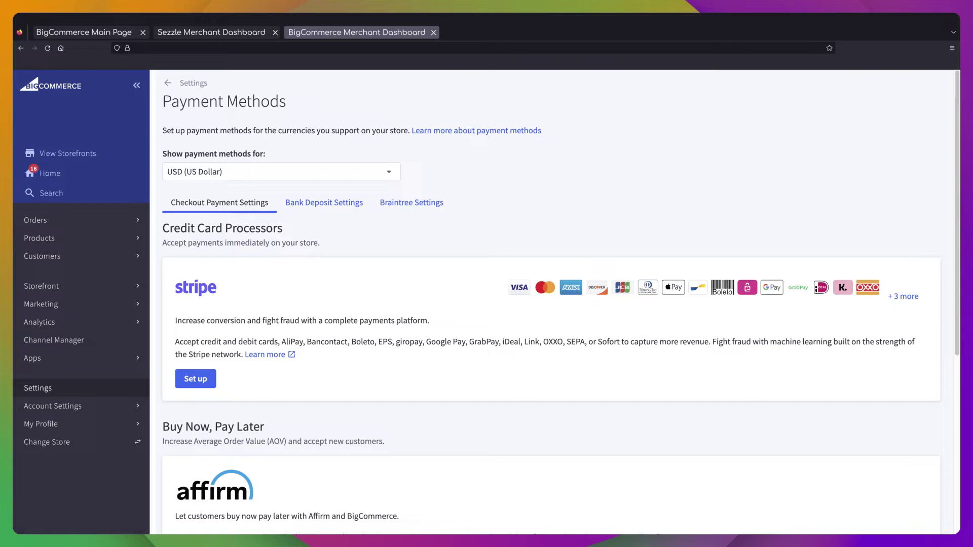
{"action": "scroll", "coordinate": [552, 304], "scroll_direction": "down", "scroll_amount": 6}
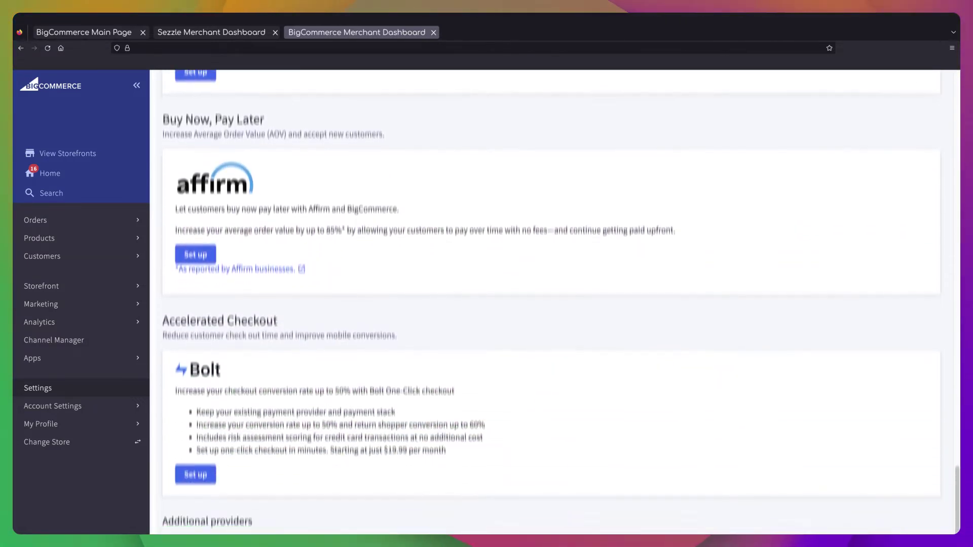
{"action": "scroll", "coordinate": [552, 304], "scroll_direction": "down", "scroll_amount": 3}
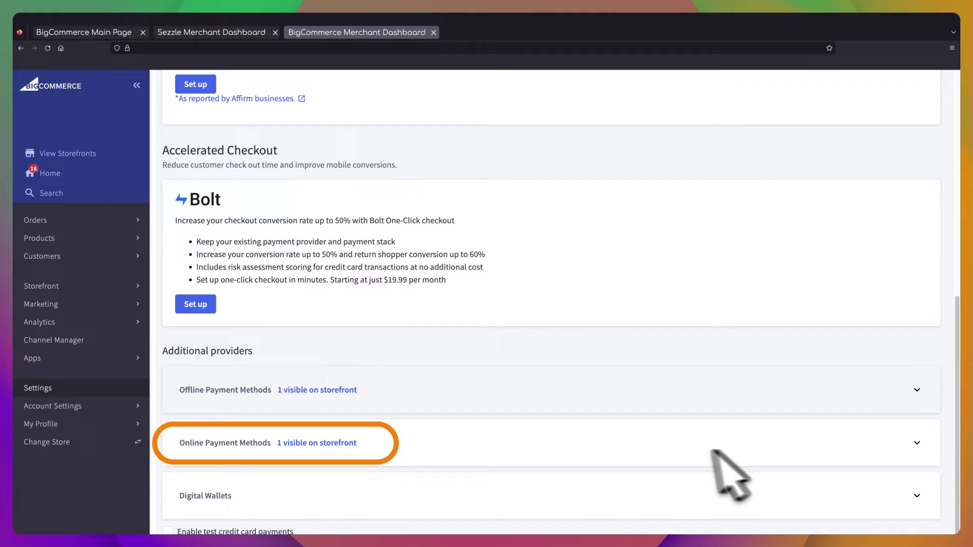
Expand Online Payment Methods and scroll down to Sezzle in the provider list
{"action": "left_click", "coordinate": [916, 444]}
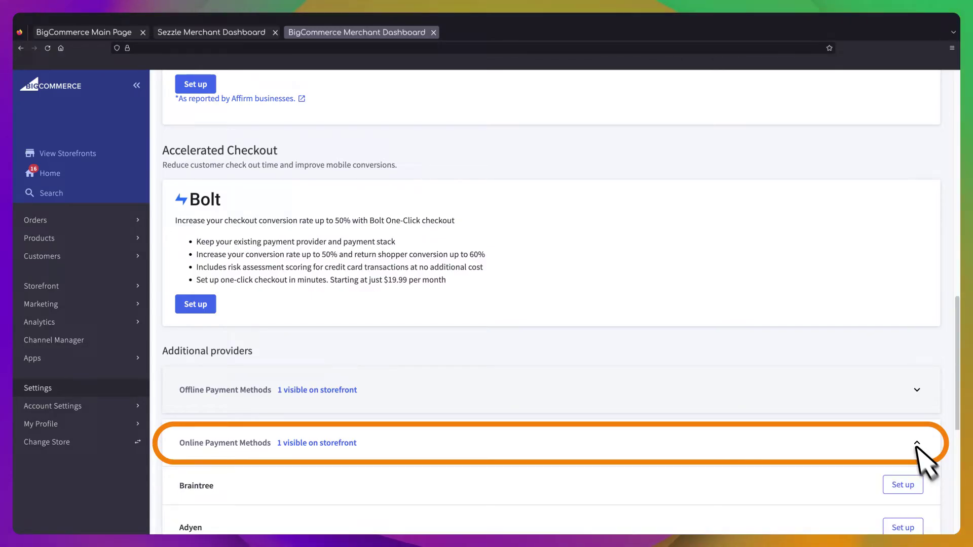
{"action": "scroll", "coordinate": [916, 447], "scroll_direction": "down", "scroll_amount": 2}
{"action": "scroll", "coordinate": [916, 447], "scroll_direction": "down", "scroll_amount": 3}
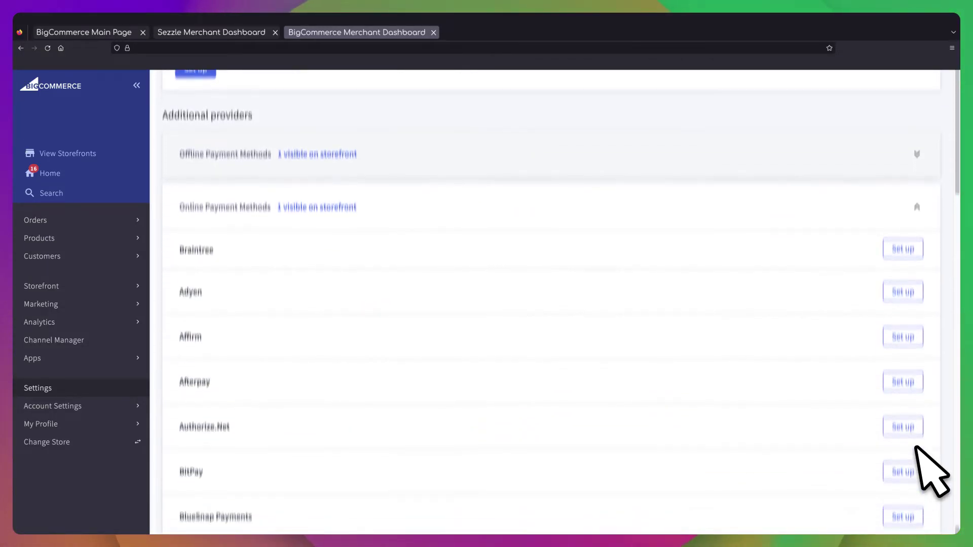
{"action": "scroll", "coordinate": [916, 447], "scroll_direction": "down", "scroll_amount": 5}
{"action": "scroll", "coordinate": [916, 447], "scroll_direction": "down", "scroll_amount": 5}
{"action": "scroll", "coordinate": [916, 447], "scroll_direction": "down", "scroll_amount": 5}
{"action": "scroll", "coordinate": [916, 448], "scroll_direction": "down", "scroll_amount": 3}
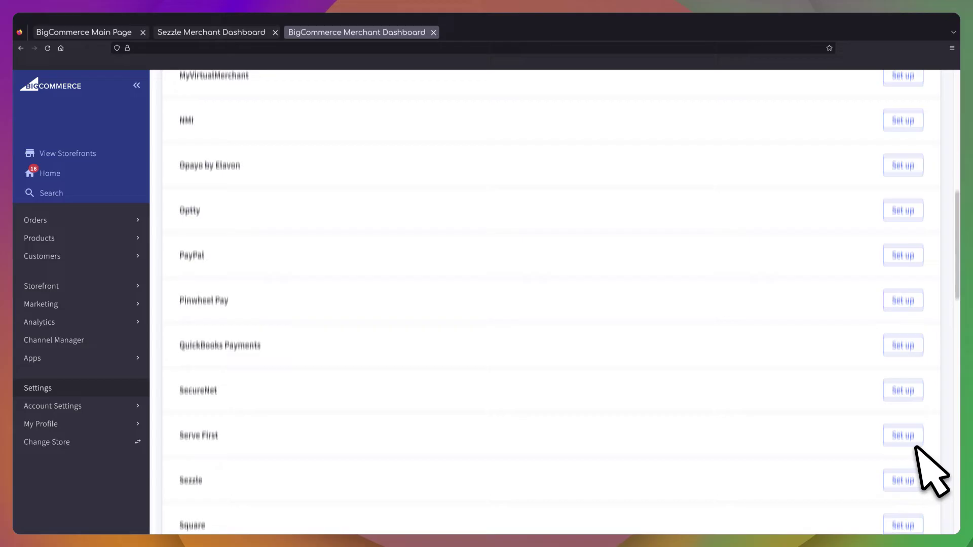
{"action": "scroll", "coordinate": [916, 447], "scroll_direction": "down", "scroll_amount": 2}
{"action": "scroll", "coordinate": [915, 447], "scroll_direction": "down", "scroll_amount": 1}
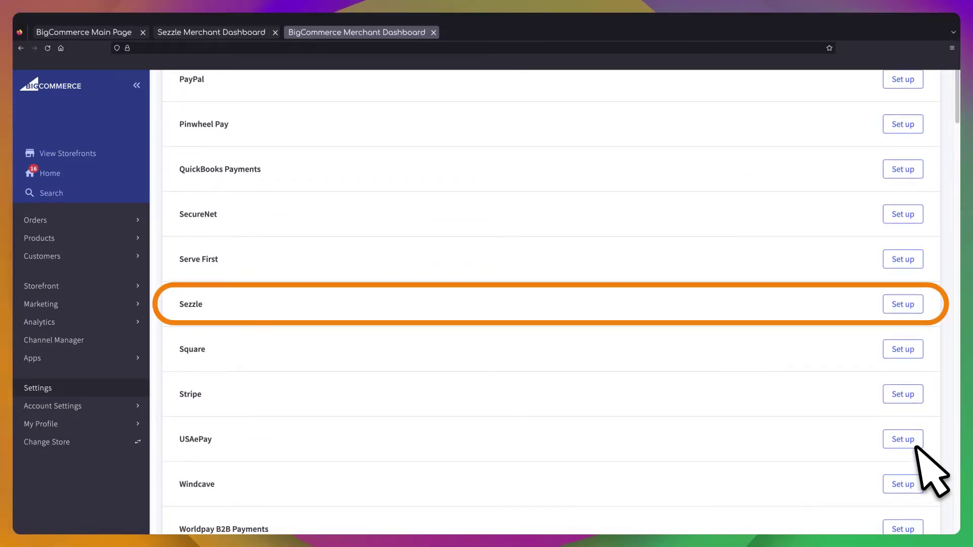
Start Sezzle setup and view its empty key fields, then return to Sezzle's API keys
{"action": "left_click", "coordinate": [912, 309]}
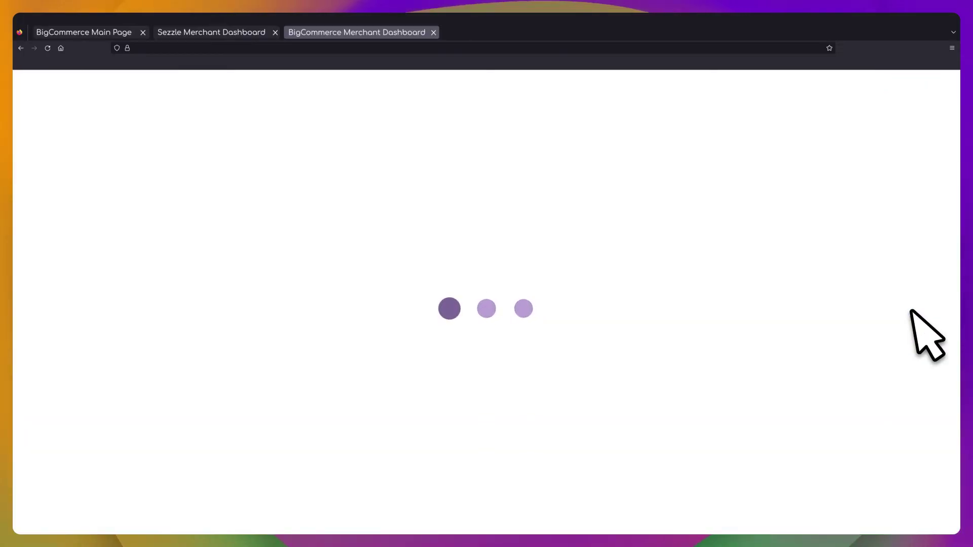
{"action": "scroll", "coordinate": [552, 304], "scroll_direction": "down", "scroll_amount": 1}
{"action": "scroll", "coordinate": [552, 304], "scroll_direction": "down", "scroll_amount": 2}
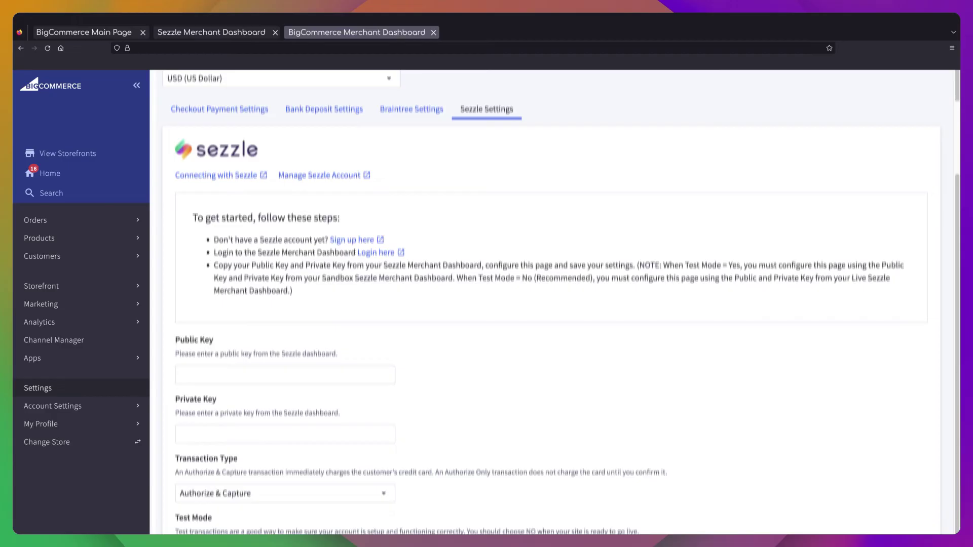
{"action": "scroll", "coordinate": [552, 304], "scroll_direction": "down", "scroll_amount": 2}
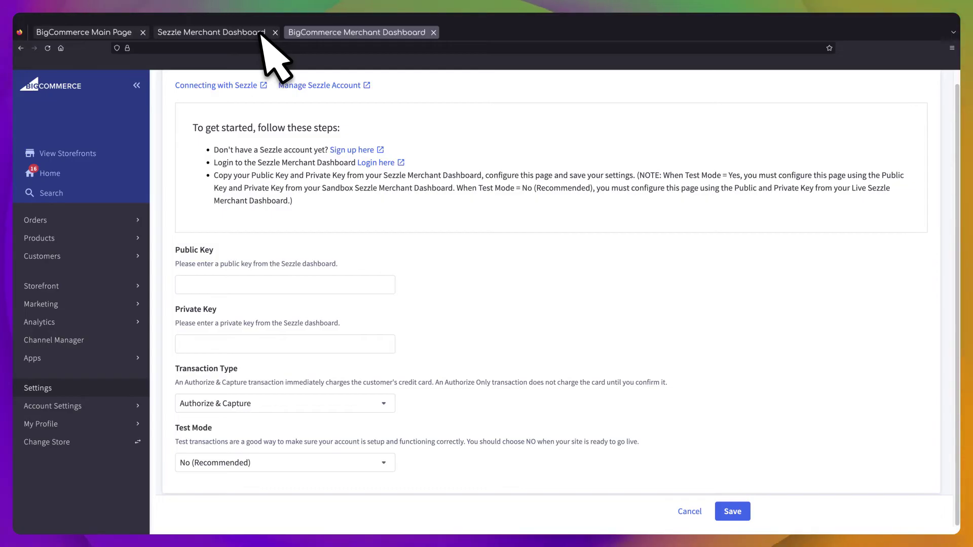
{"action": "left_click", "coordinate": [260, 32]}
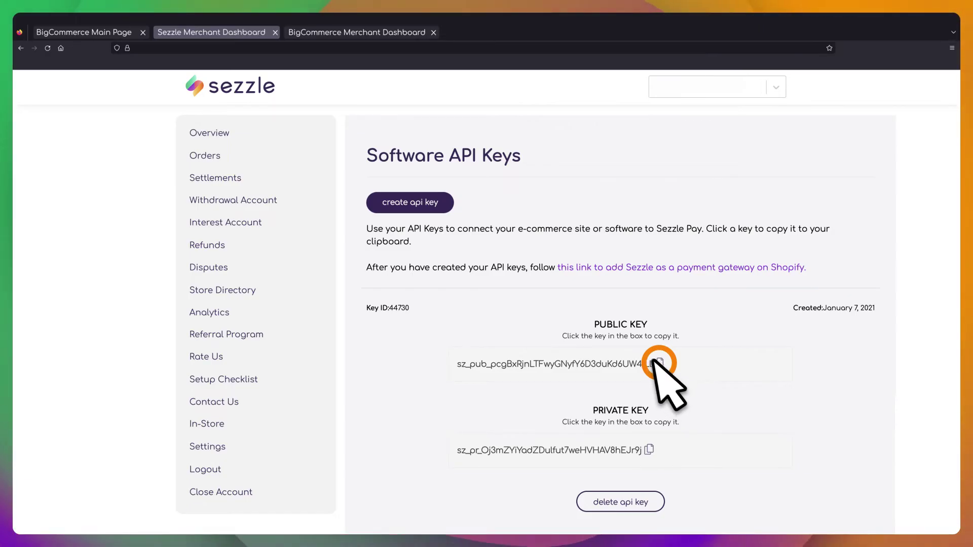
Paste the copied Sezzle public key into the BigCommerce Public Key field
{"action": "left_click", "coordinate": [381, 32]}
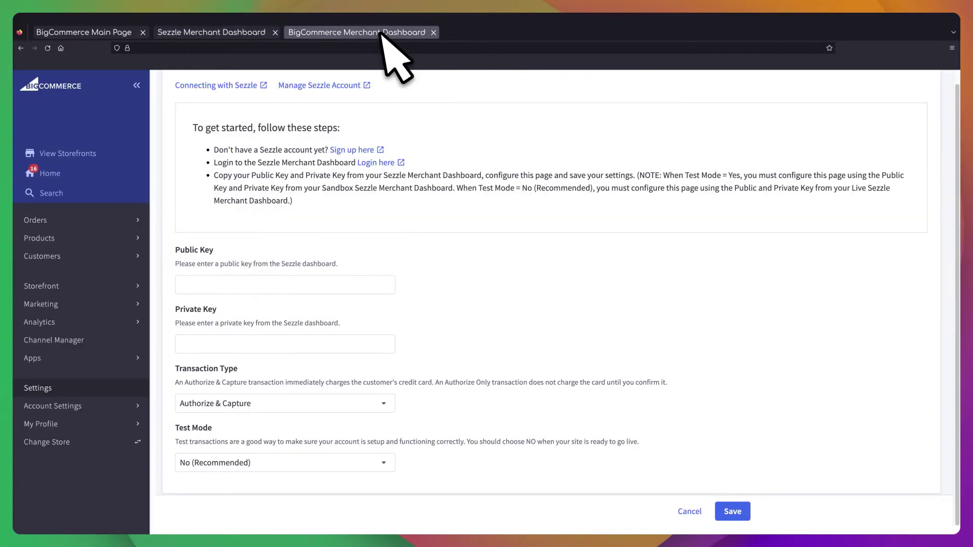
{"action": "left_click", "coordinate": [271, 284]}
{"action": "key", "text": "ctrl+v"}
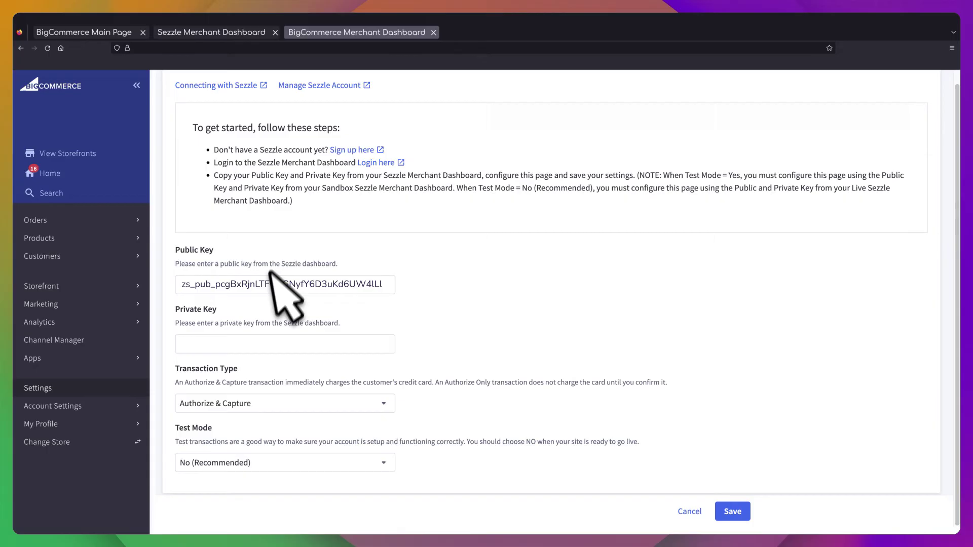
Copy the Sezzle private key and paste it into the Private Key field
{"action": "left_click", "coordinate": [231, 33]}
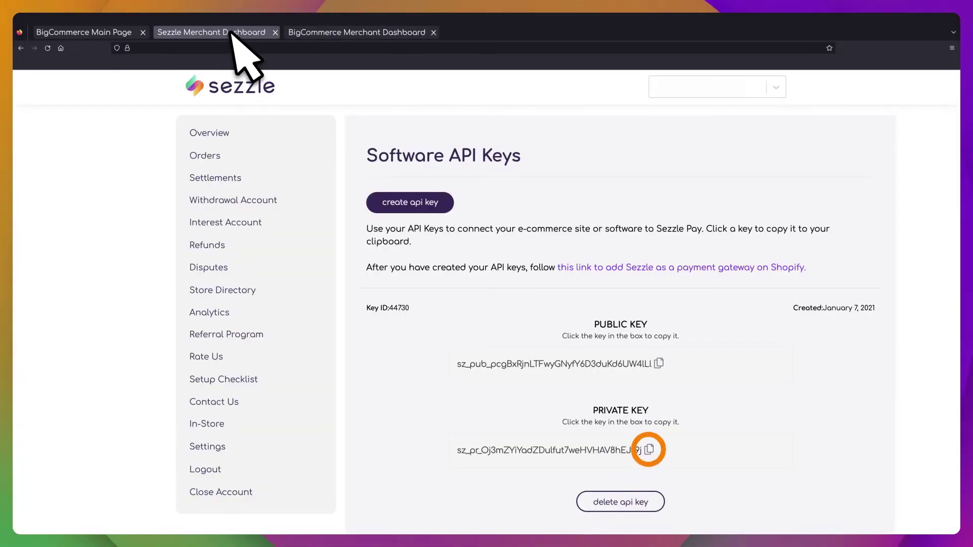
{"action": "left_click", "coordinate": [649, 449]}
{"action": "left_click", "coordinate": [343, 31]}
{"action": "left_click", "coordinate": [251, 342]}
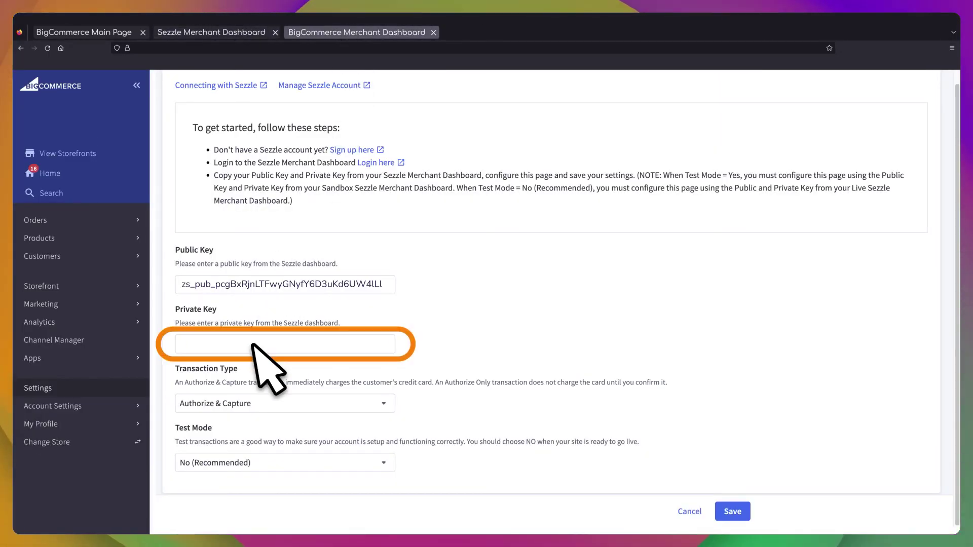
{"action": "key", "text": "ctrl+v"}
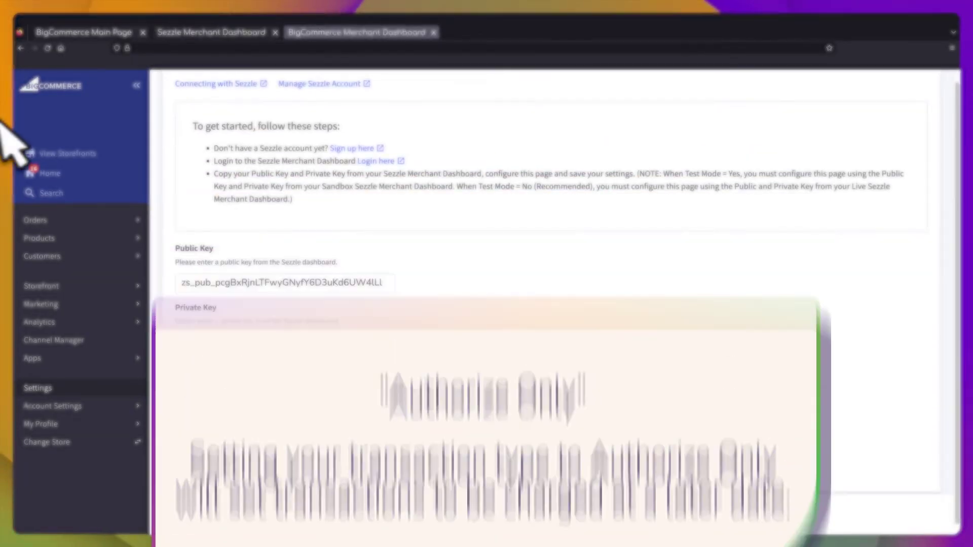
Save the Sezzle payment settings and check the Sezzle dashboard checklist
{"action": "left_click", "coordinate": [744, 468]}
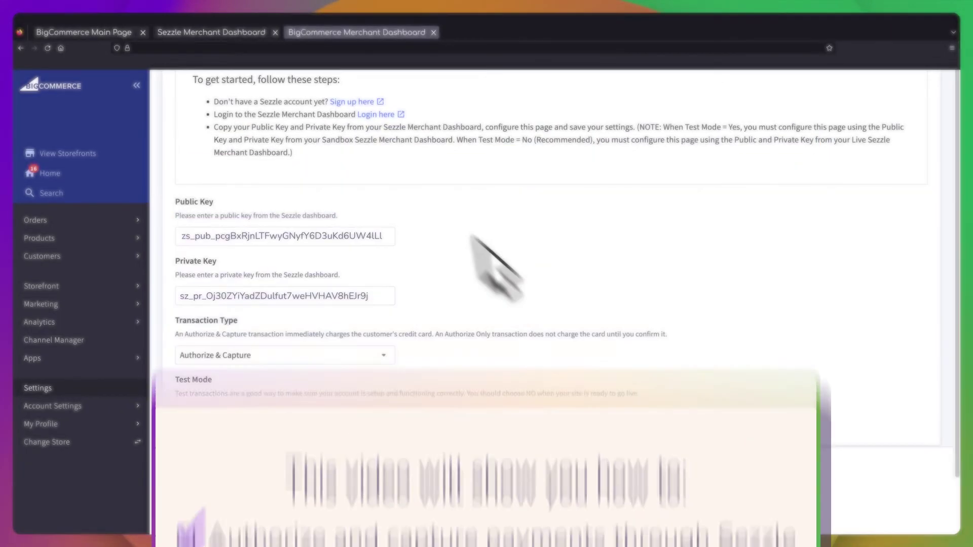
{"action": "left_click", "coordinate": [238, 36]}
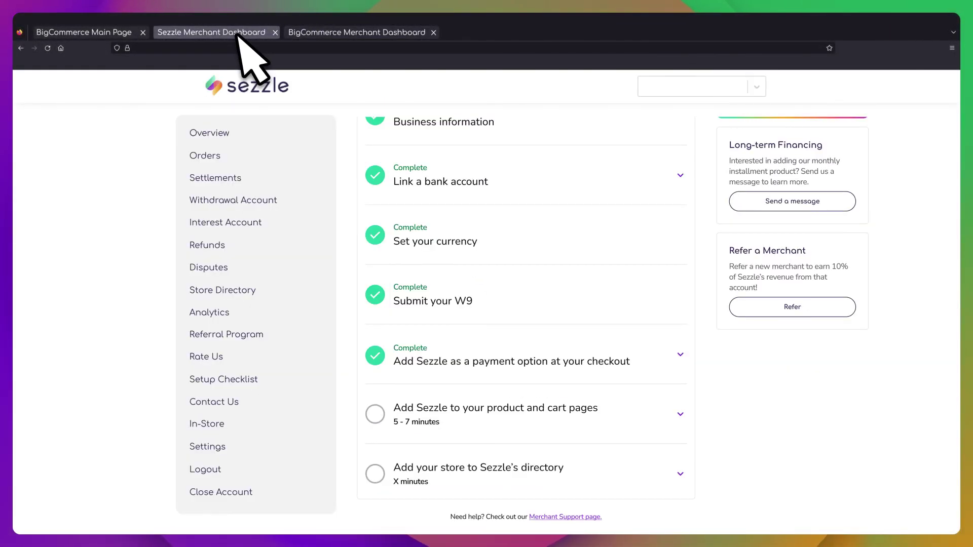